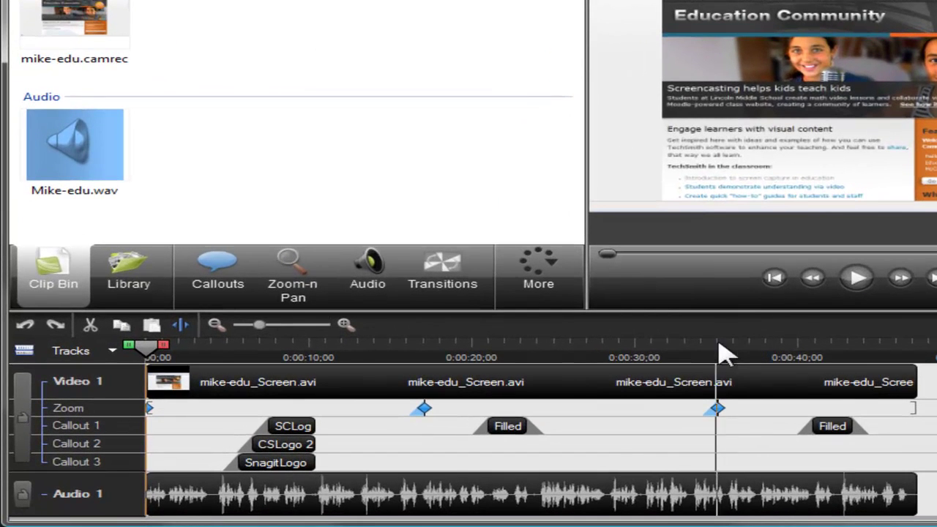
Move the SCLogo 3 callout later and shorten it to span 0:00:08;26–0:00:14;01
{"action": "mouse_move", "coordinate": [488, 405]}
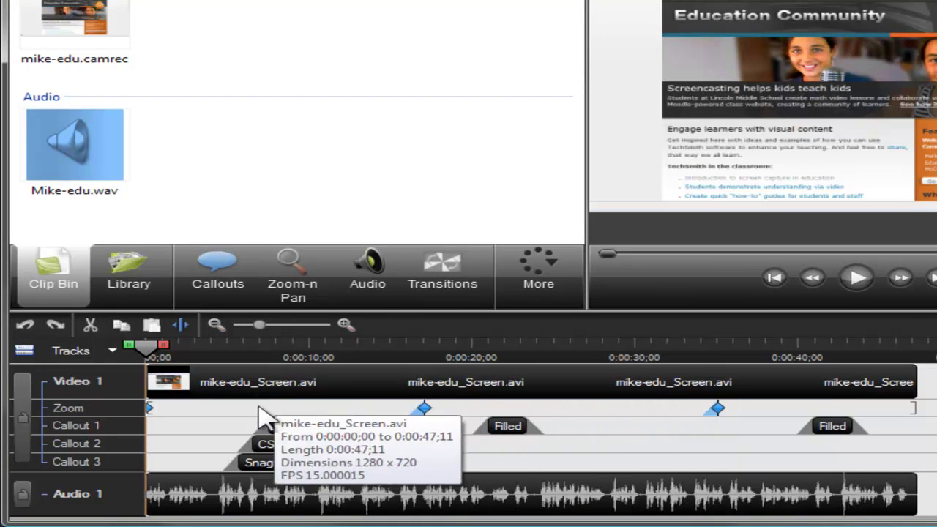
{"action": "mouse_move", "coordinate": [281, 466]}
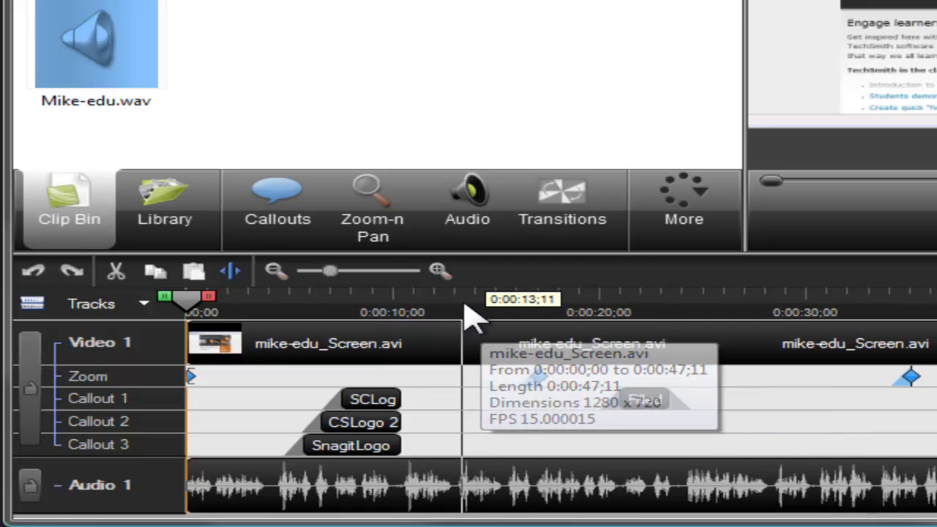
{"action": "left_click", "coordinate": [439, 272]}
{"action": "left_click", "coordinate": [440, 273]}
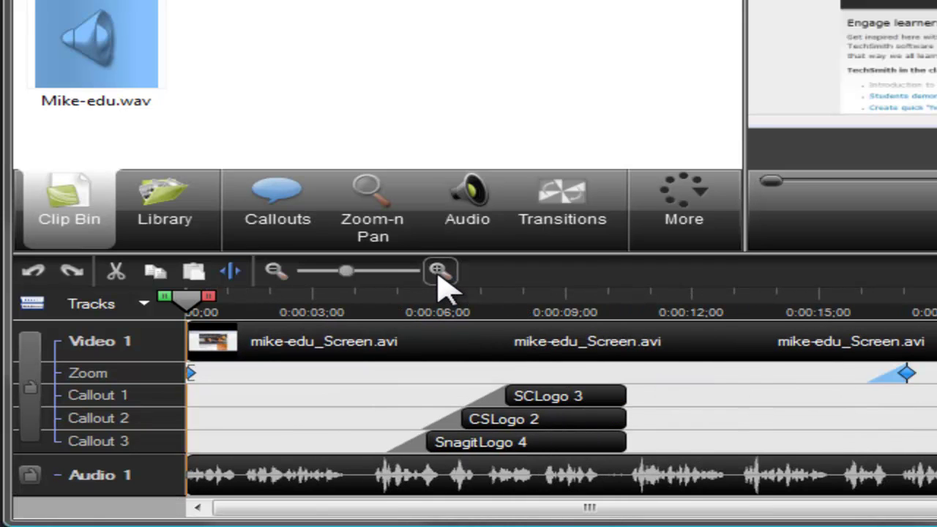
{"action": "left_click", "coordinate": [277, 274]}
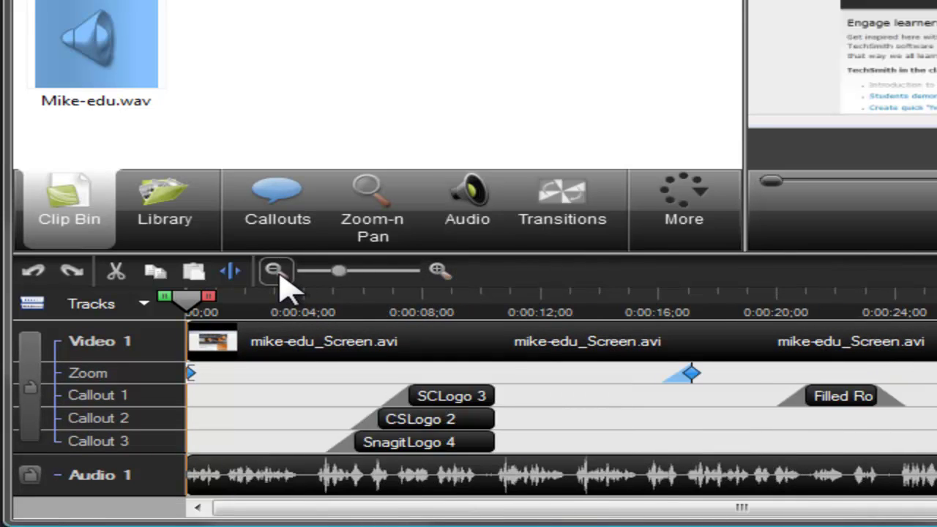
{"action": "left_click", "coordinate": [275, 271]}
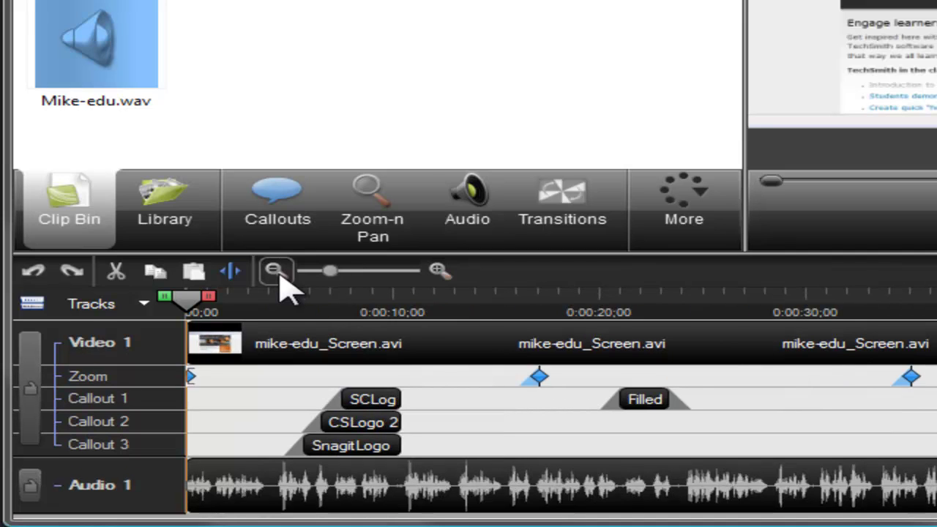
{"action": "left_click", "coordinate": [389, 405]}
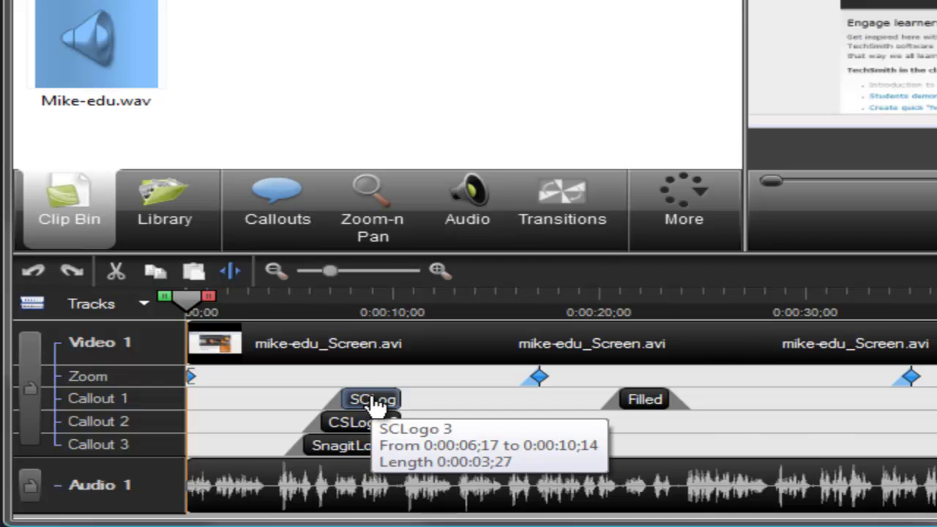
{"action": "left_click_drag", "start_coordinate": [373, 405], "coordinate": [396, 405]}
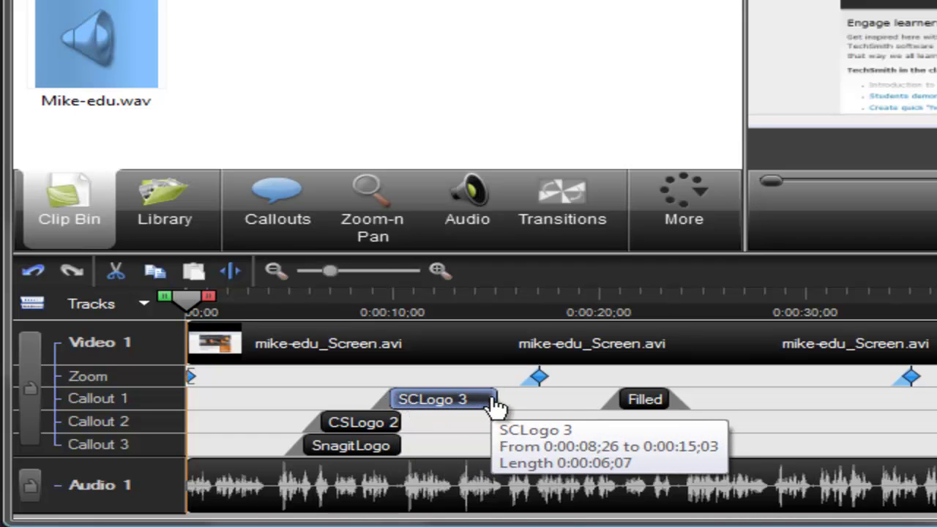
{"action": "left_click_drag", "start_coordinate": [495, 400], "coordinate": [474, 397]}
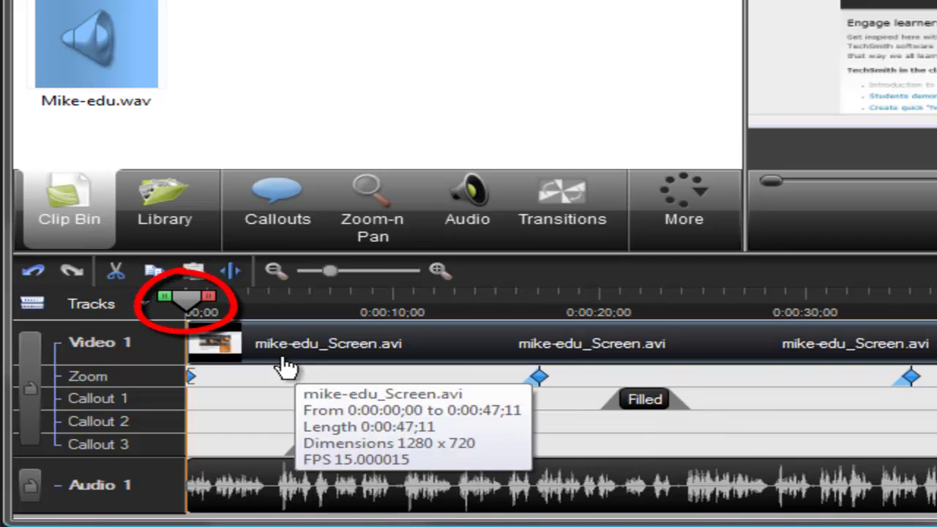
{"action": "left_click_drag", "start_coordinate": [205, 322], "coordinate": [380, 333]}
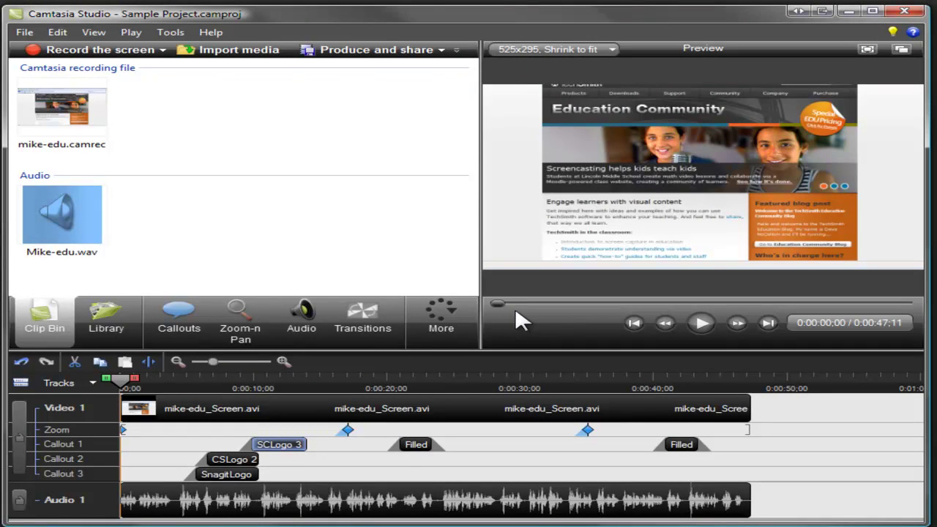
Play and pause the preview, then mark a time range from 0:00:14 back to about 0:00:09
{"action": "left_click", "coordinate": [703, 325]}
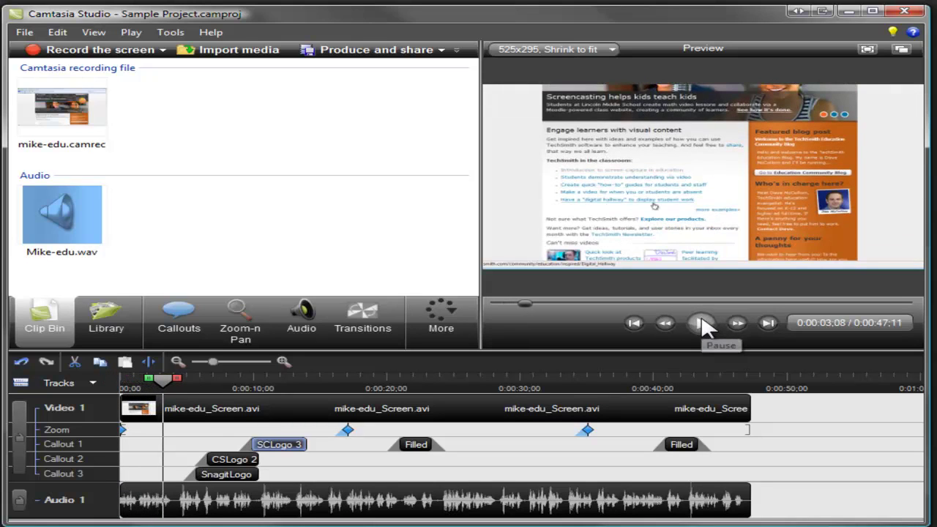
{"action": "left_click", "coordinate": [703, 325]}
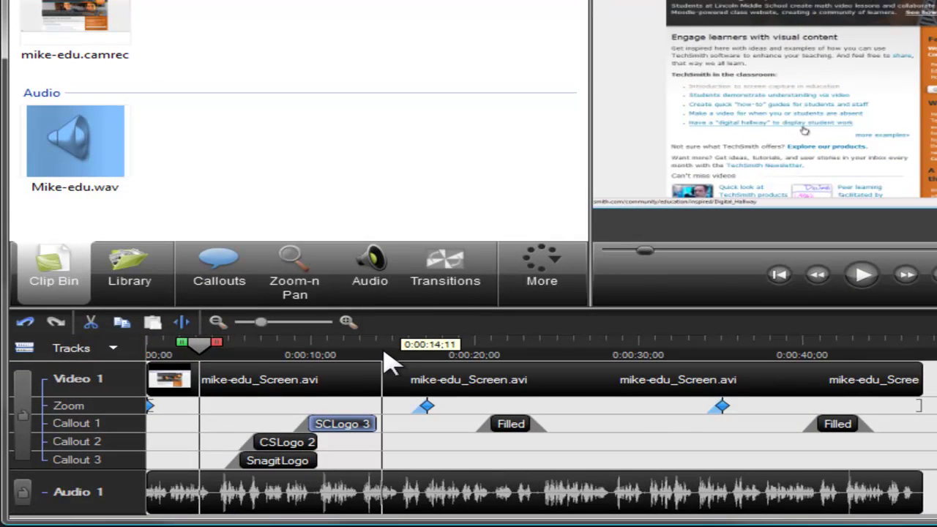
{"action": "left_click", "coordinate": [385, 356]}
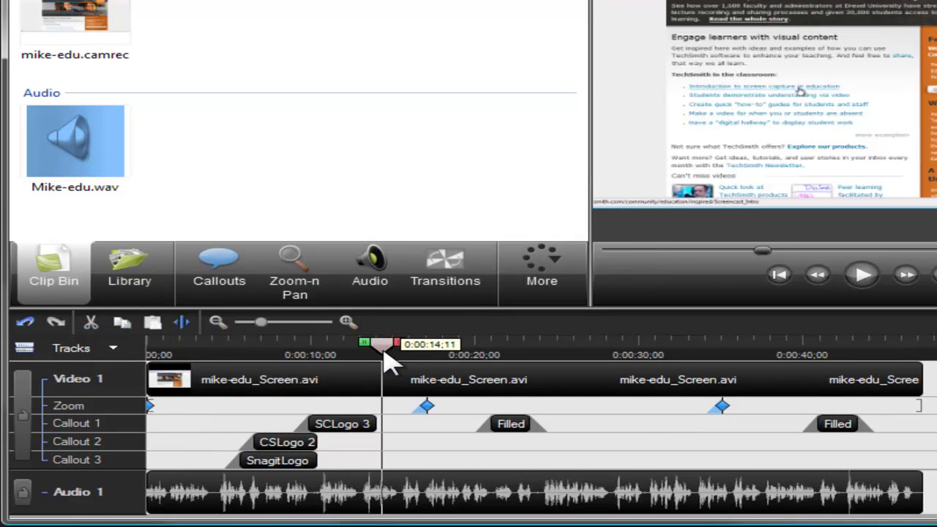
{"action": "left_click_drag", "start_coordinate": [385, 351], "coordinate": [369, 344]}
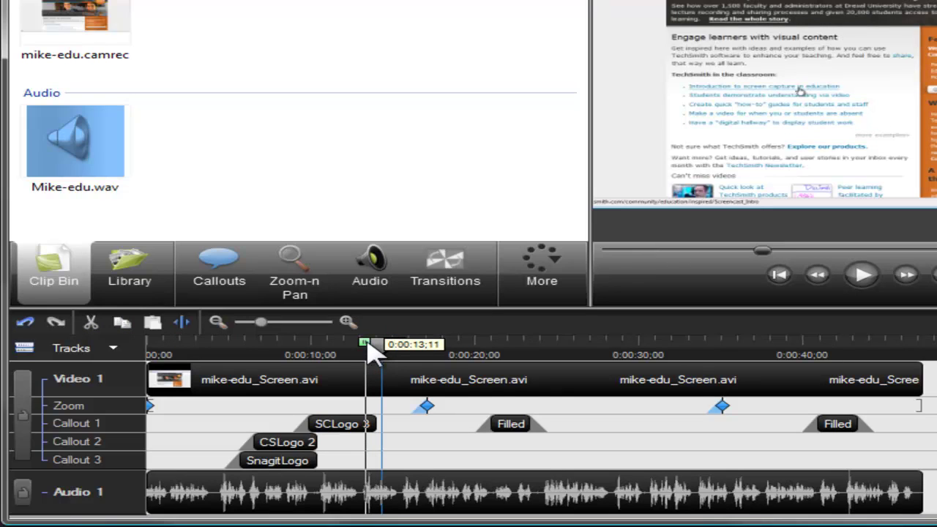
{"action": "mouse_move", "coordinate": [372, 353]}
{"action": "left_mouse_down"}
{"action": "mouse_move", "coordinate": [311, 352]}
{"action": "mouse_move", "coordinate": [499, 351]}
{"action": "mouse_move", "coordinate": [222, 357]}
{"action": "left_mouse_up"}
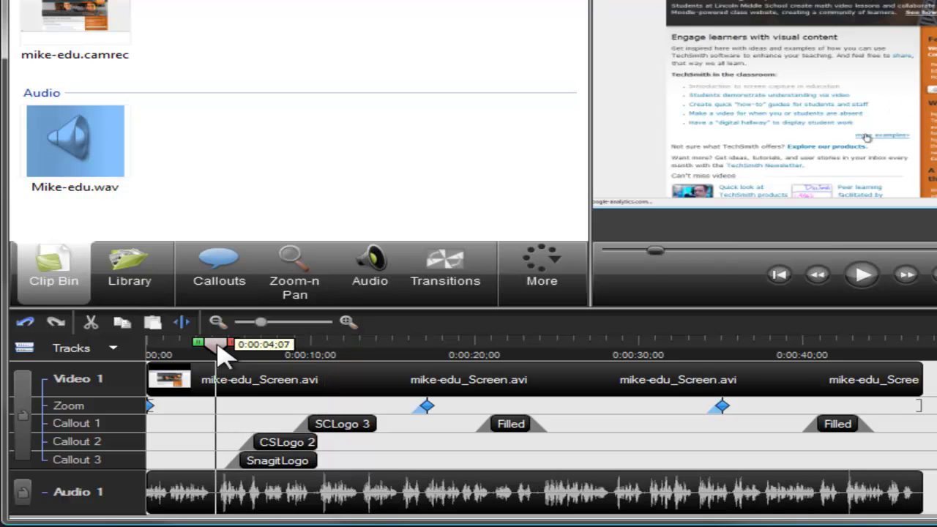
Split the screen recording at the playhead, trial-cut an opening range, then undo the cut
{"action": "left_click", "coordinate": [190, 327]}
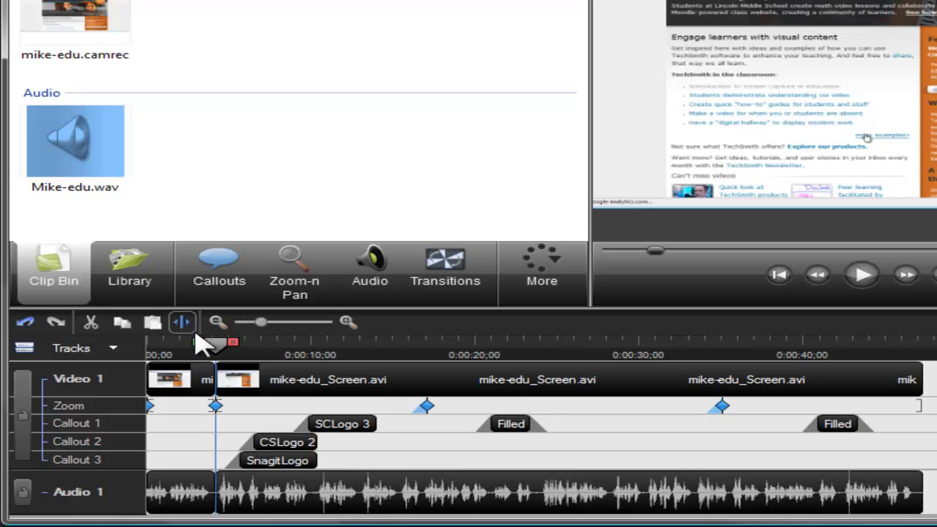
{"action": "left_click_drag", "start_coordinate": [207, 354], "coordinate": [156, 353]}
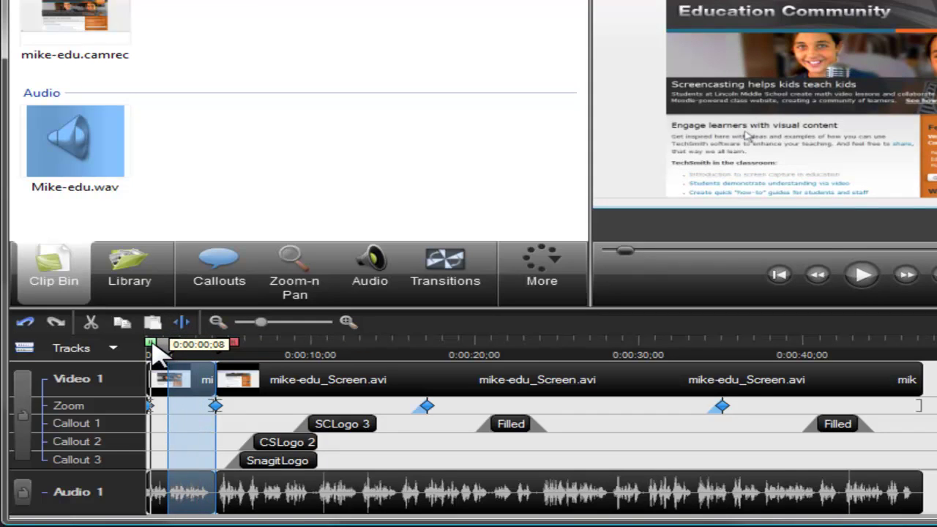
{"action": "left_click", "coordinate": [90, 323]}
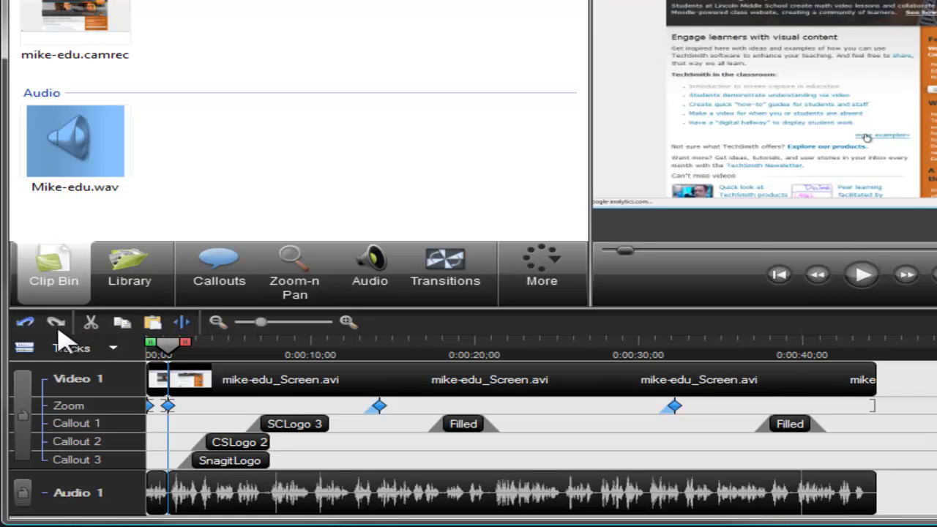
{"action": "left_click", "coordinate": [29, 326]}
{"action": "left_click_drag", "start_coordinate": [179, 350], "coordinate": [261, 352]}
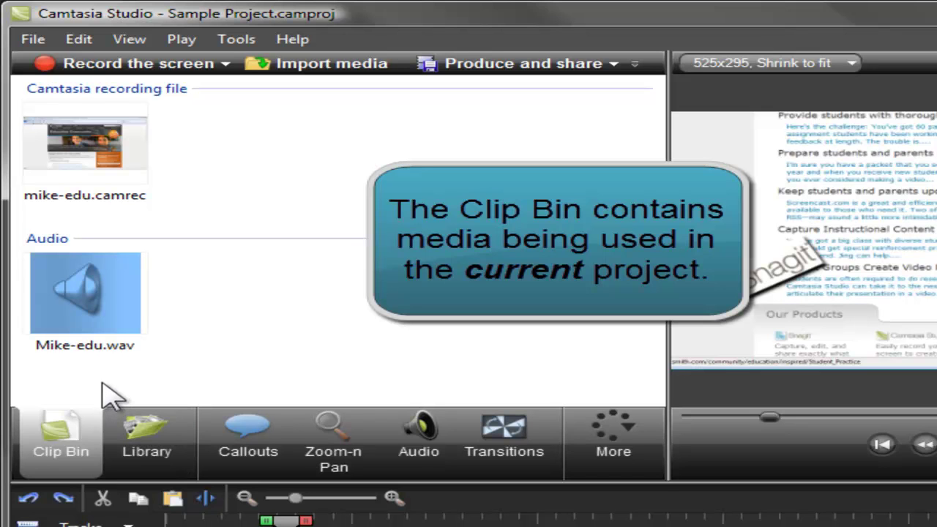
Save an opening timeline range to the Library, then place Rounded Angles Title at Video 1's start
{"action": "left_click", "coordinate": [135, 424]}
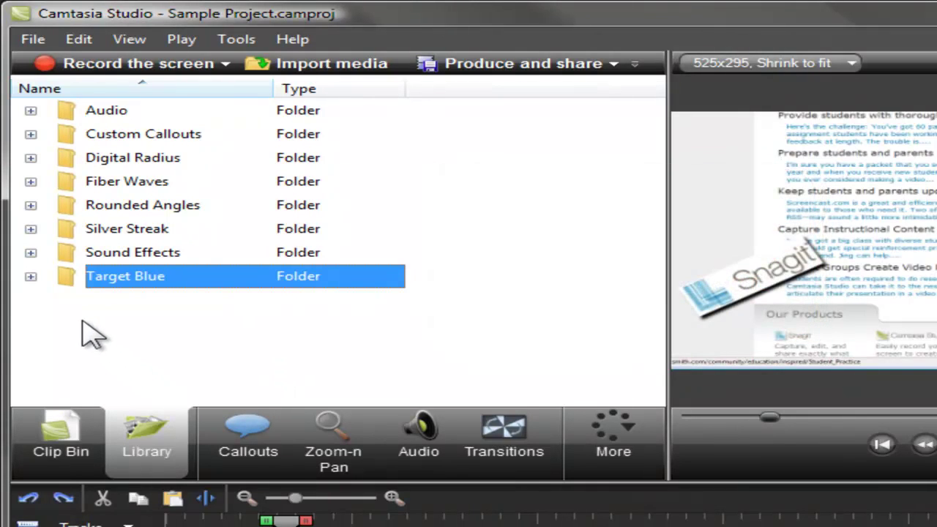
{"action": "left_click", "coordinate": [30, 205]}
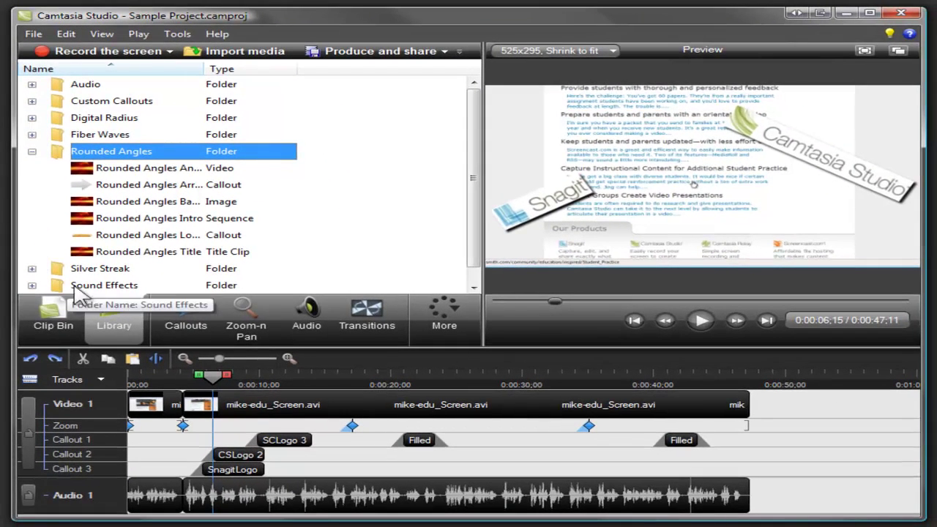
{"action": "left_click_drag", "start_coordinate": [204, 382], "coordinate": [179, 381]}
{"action": "right_click", "coordinate": [192, 403]}
{"action": "left_click", "coordinate": [233, 518]}
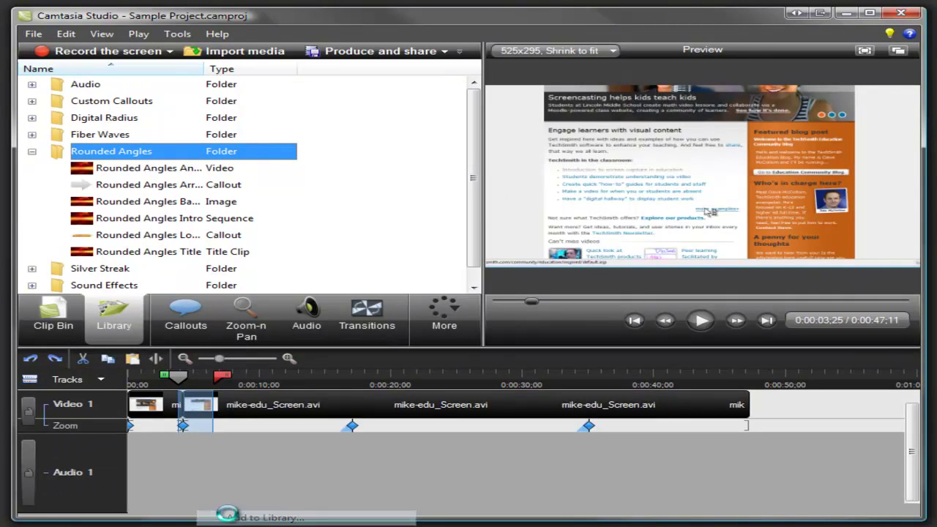
{"action": "left_click_drag", "start_coordinate": [148, 218], "coordinate": [144, 404]}
Add a small arrow callout below Education Community in the video
{"action": "left_click", "coordinate": [209, 387]}
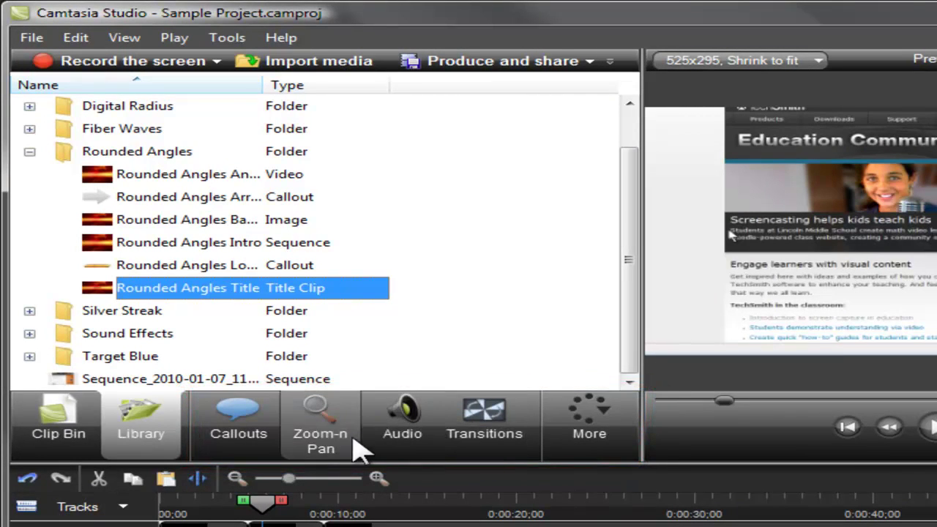
{"action": "left_click", "coordinate": [248, 438]}
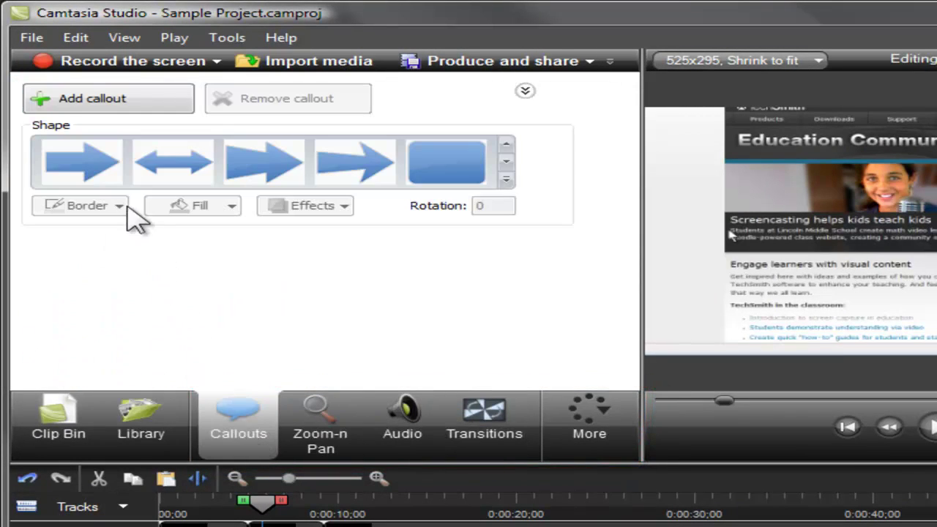
{"action": "left_click", "coordinate": [112, 182]}
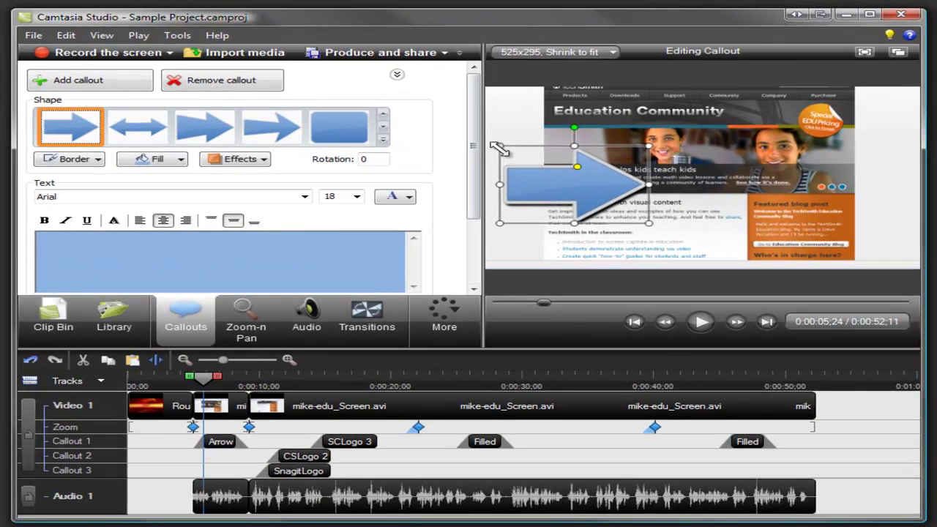
{"action": "left_click_drag", "start_coordinate": [498, 146], "coordinate": [566, 147]}
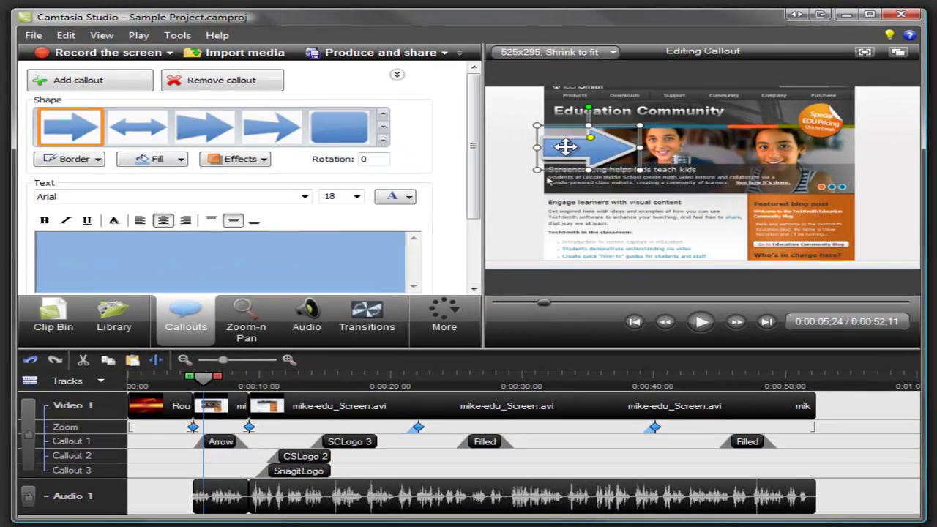
Put a Fade through black transition in the first transition slot
{"action": "left_click", "coordinate": [374, 307]}
{"action": "left_click_drag", "start_coordinate": [370, 183], "coordinate": [300, 375]}
{"action": "left_click", "coordinate": [58, 320]}
Add a Zoom-n-Pan keyframe at 0:00:13 zooming into the upper-left of the page
{"action": "left_click", "coordinate": [257, 327]}
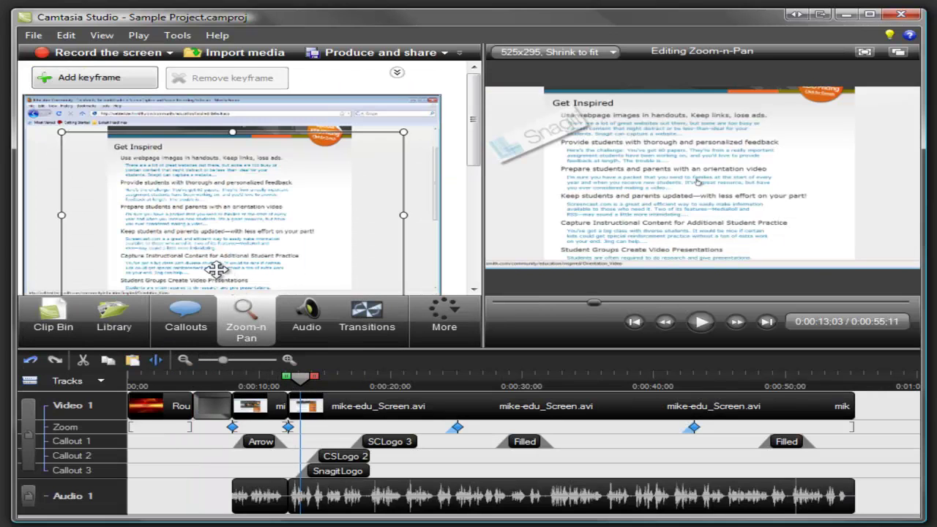
{"action": "left_click_drag", "start_coordinate": [66, 136], "coordinate": [180, 190]}
{"action": "left_click_drag", "start_coordinate": [241, 247], "coordinate": [194, 219]}
Apply a yellow Highlight cursor effect
{"action": "left_click", "coordinate": [442, 317]}
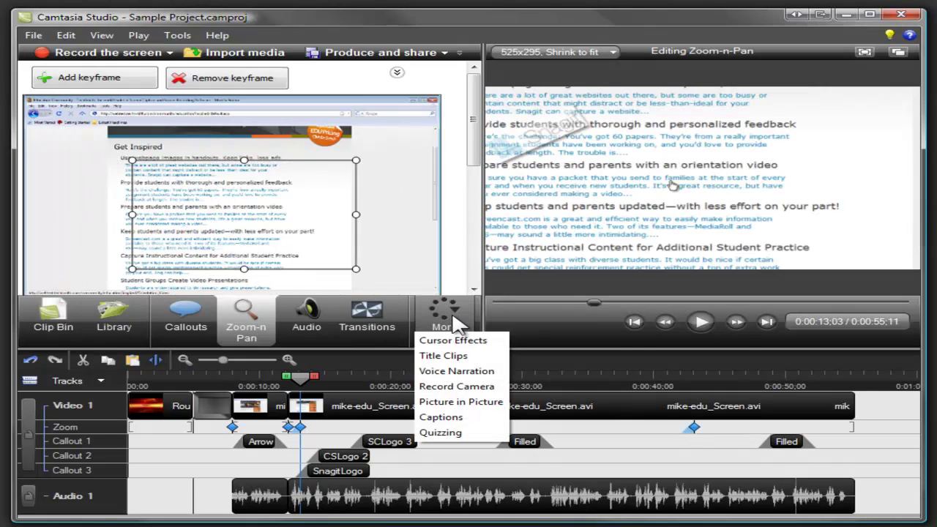
{"action": "left_click", "coordinate": [457, 340]}
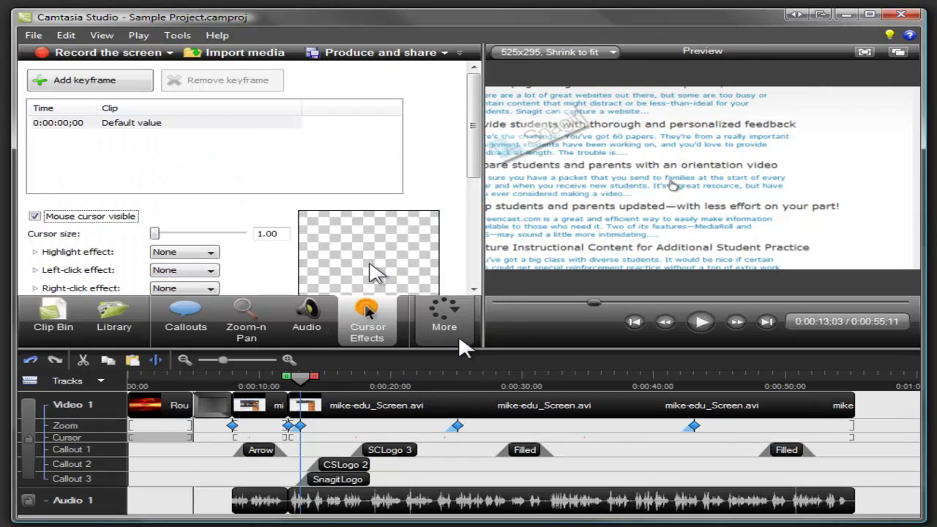
{"action": "left_click", "coordinate": [210, 252]}
{"action": "left_click", "coordinate": [205, 265]}
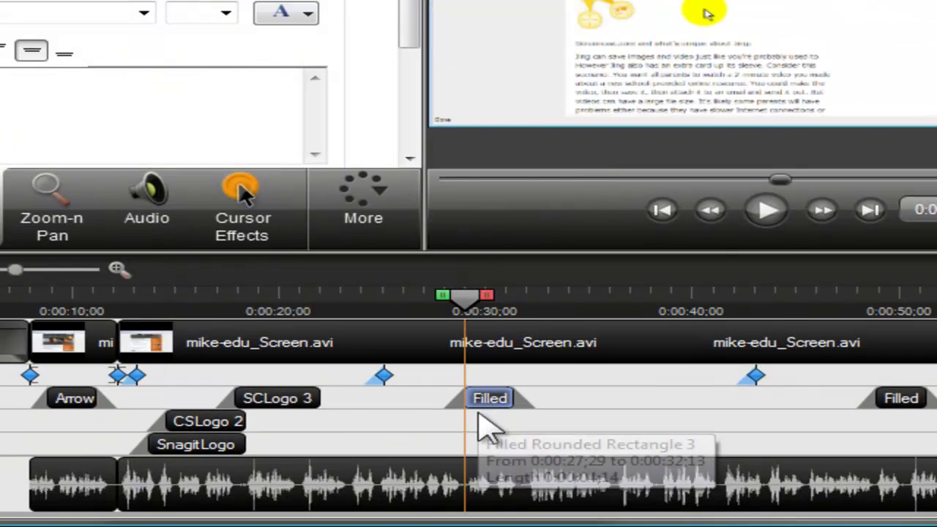
Enlarge the Image & Video Filled callout box in the preview and return to the Clip Bin
{"action": "left_click", "coordinate": [483, 416]}
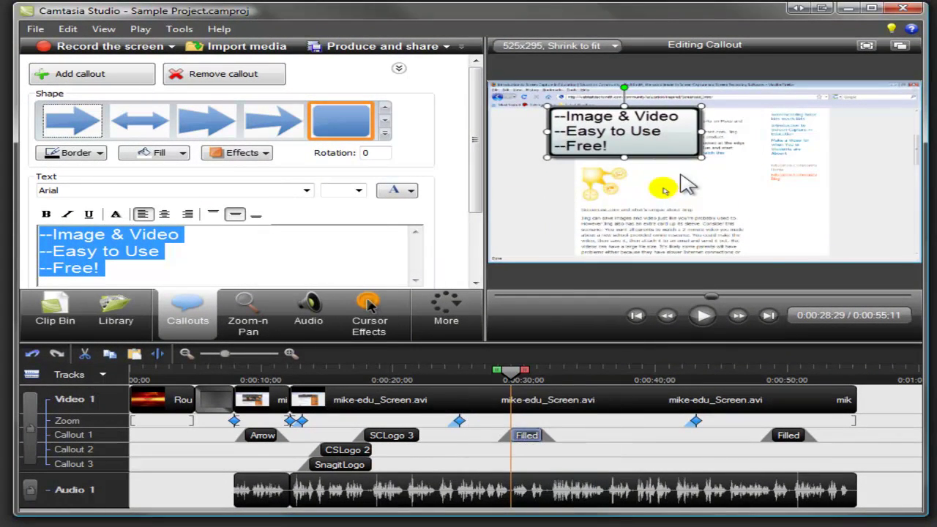
{"action": "left_click_drag", "start_coordinate": [700, 156], "coordinate": [740, 182]}
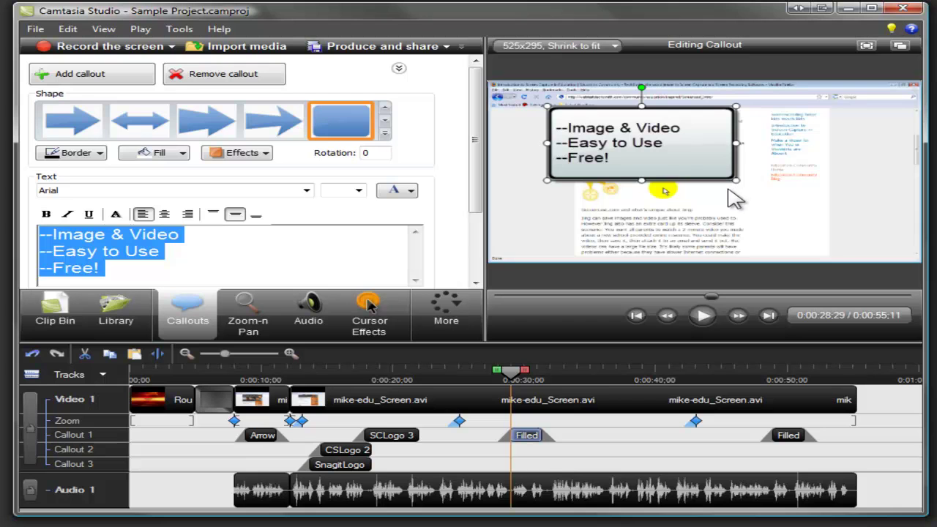
{"action": "left_click", "coordinate": [77, 315]}
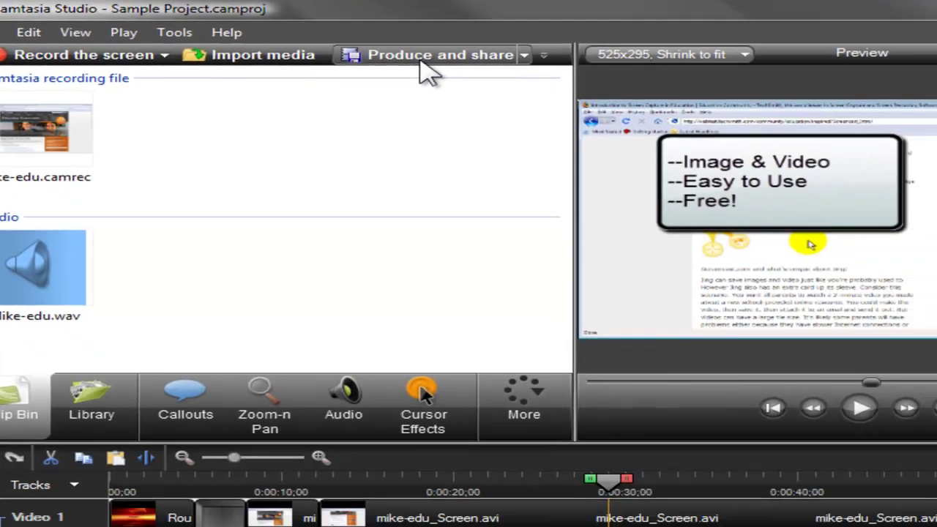
Produce the project using the Blog preset as a 525 x 295 MP4
{"action": "left_click", "coordinate": [581, 86]}
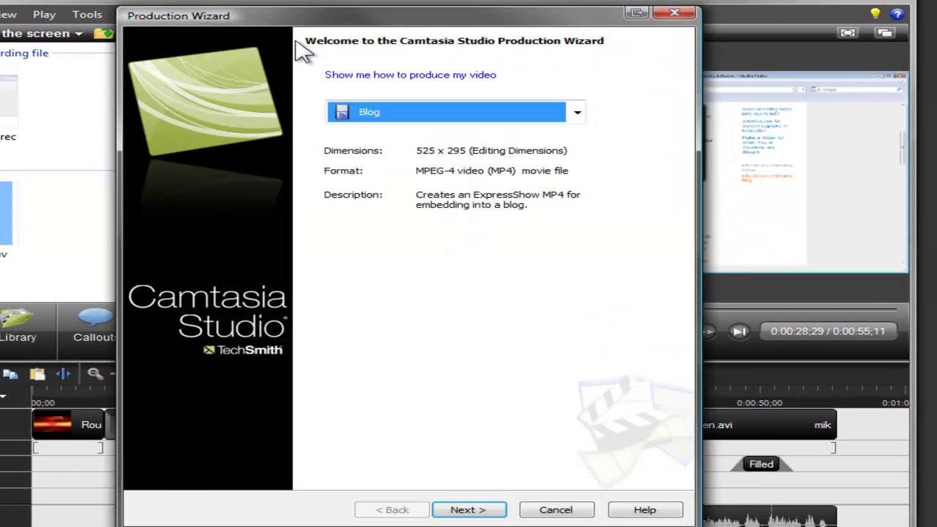
{"action": "left_click", "coordinate": [468, 510]}
{"action": "left_click", "coordinate": [469, 509]}
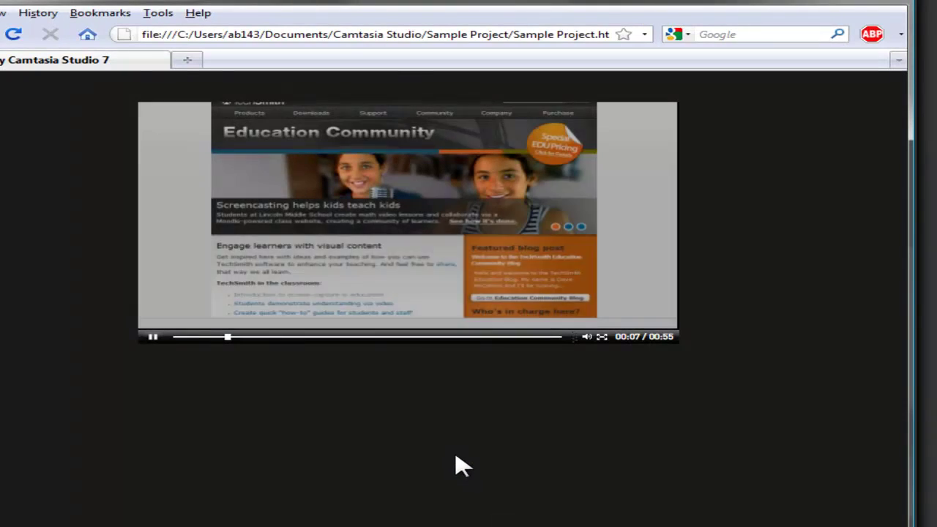